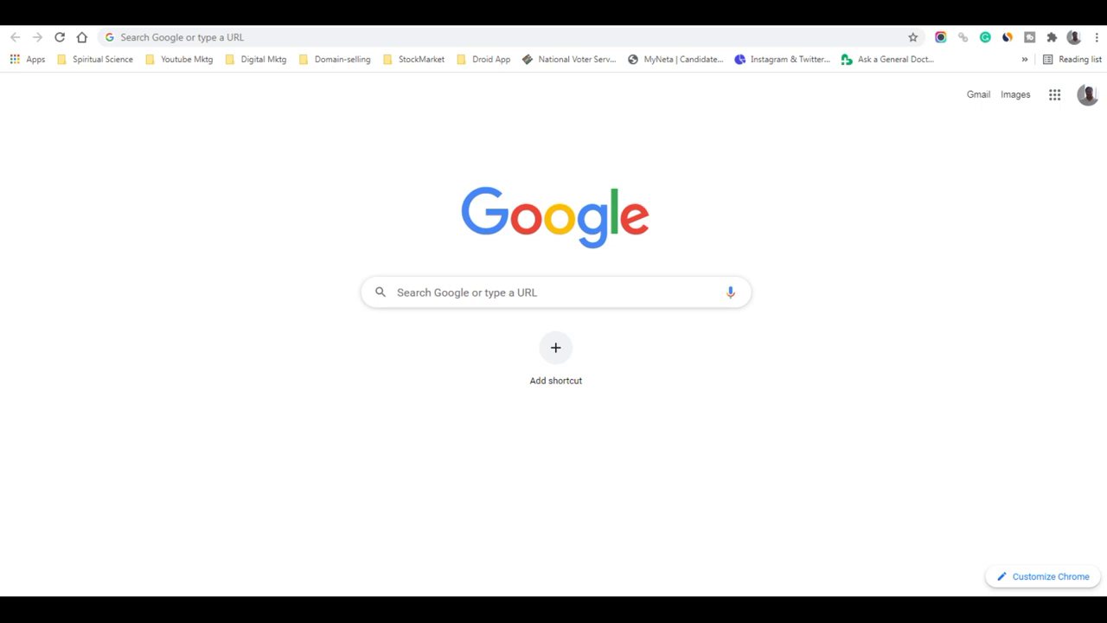
# Step: Open the canva.com website in the browser
pyautogui.click(418, 39)
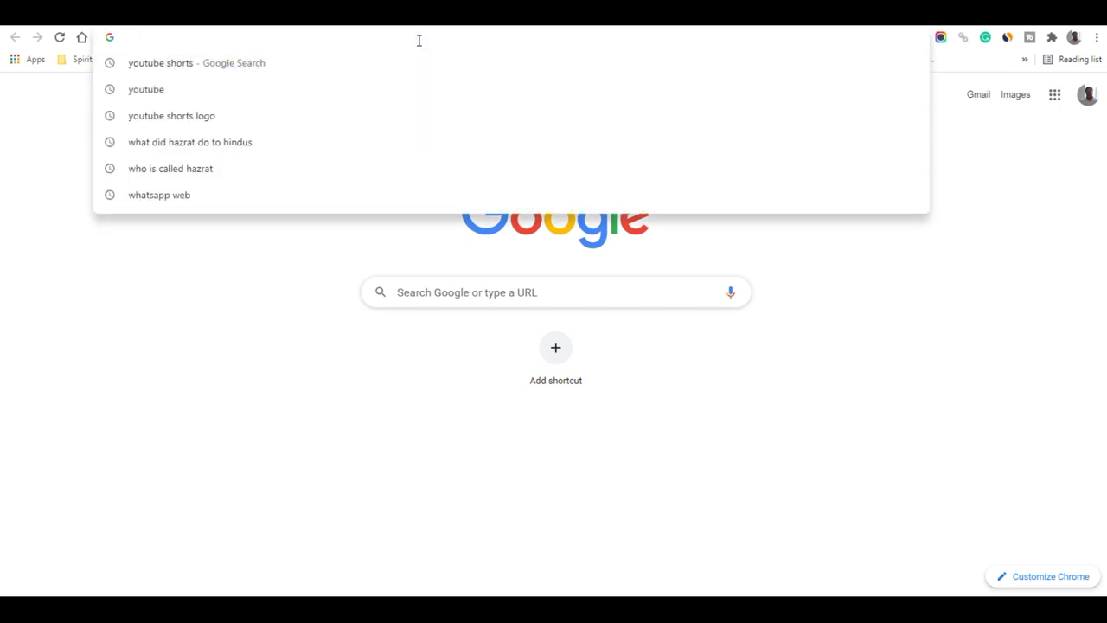
pyautogui.write('ca')
pyautogui.press('Right')
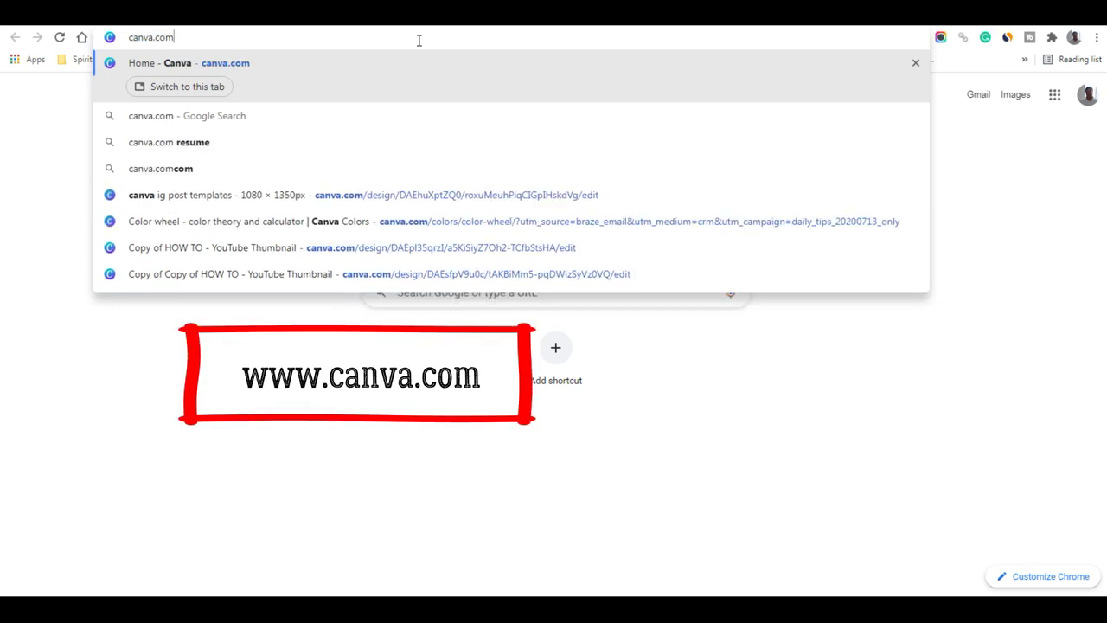
pyautogui.press('Return')
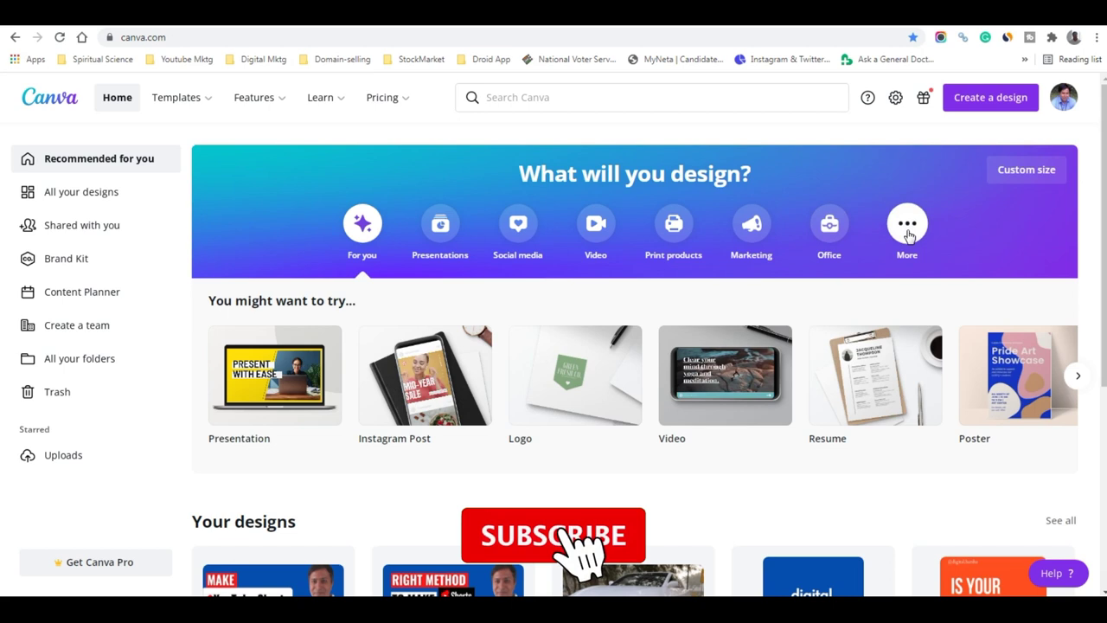
# Step: Create a blank Mobile Video design of 1080 × 1920 px from the video formats
pyautogui.click(595, 226)
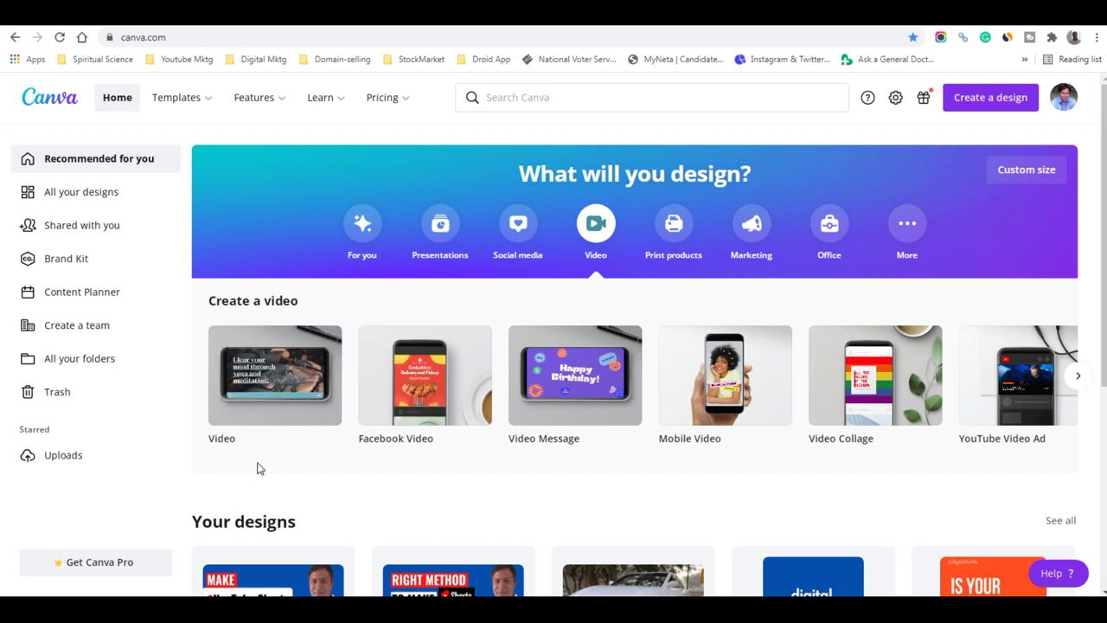
pyautogui.moveTo(294, 399)
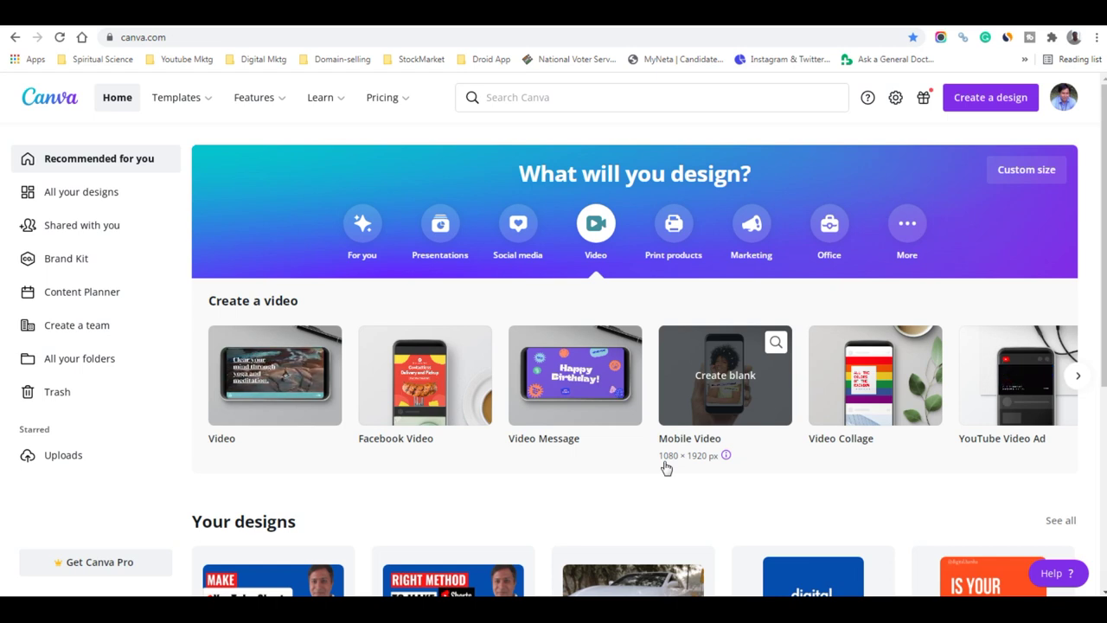
pyautogui.click(751, 419)
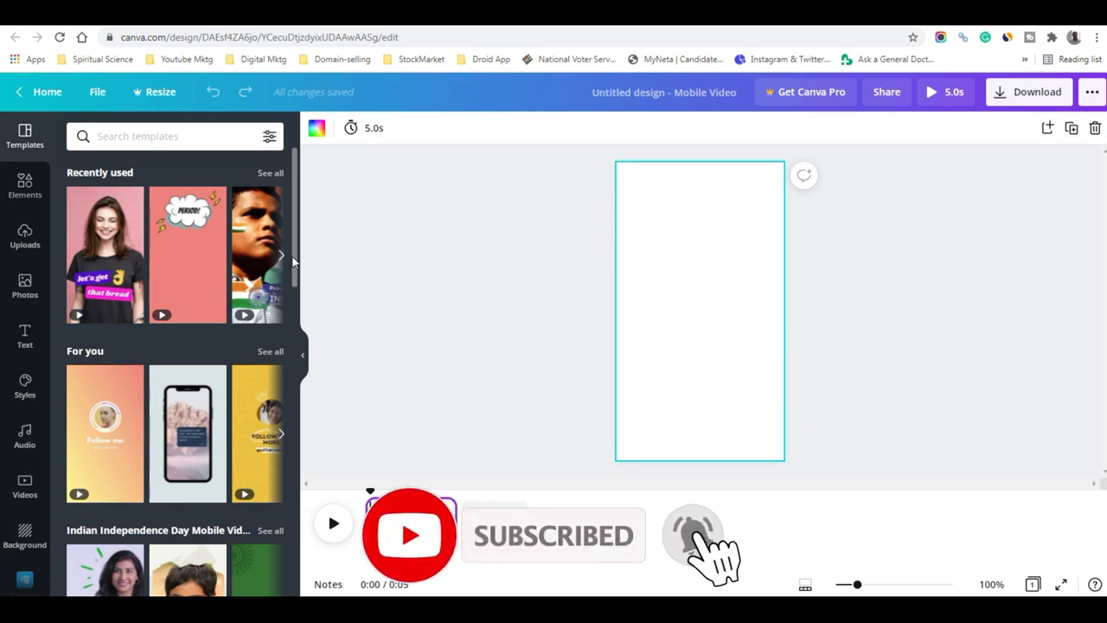
# Step: Add the recently used stock video of hands typing on a keyboard to the blank page and trim it to 15 seconds
pyautogui.scroll(-3, 294, 256)
pyautogui.scroll(3, 294, 256)
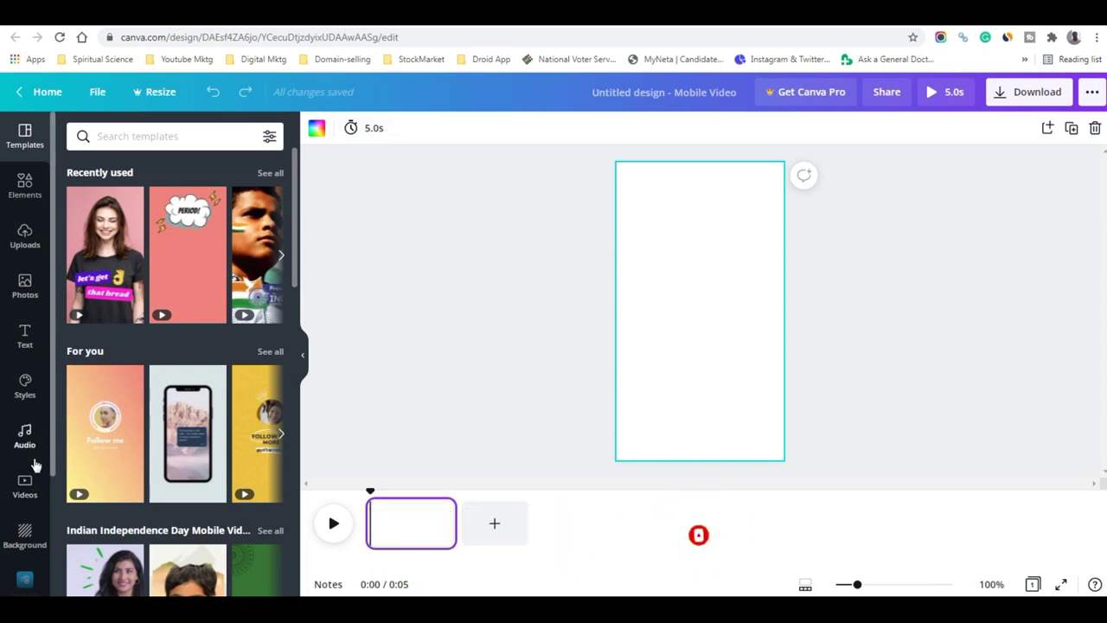
pyautogui.click(24, 487)
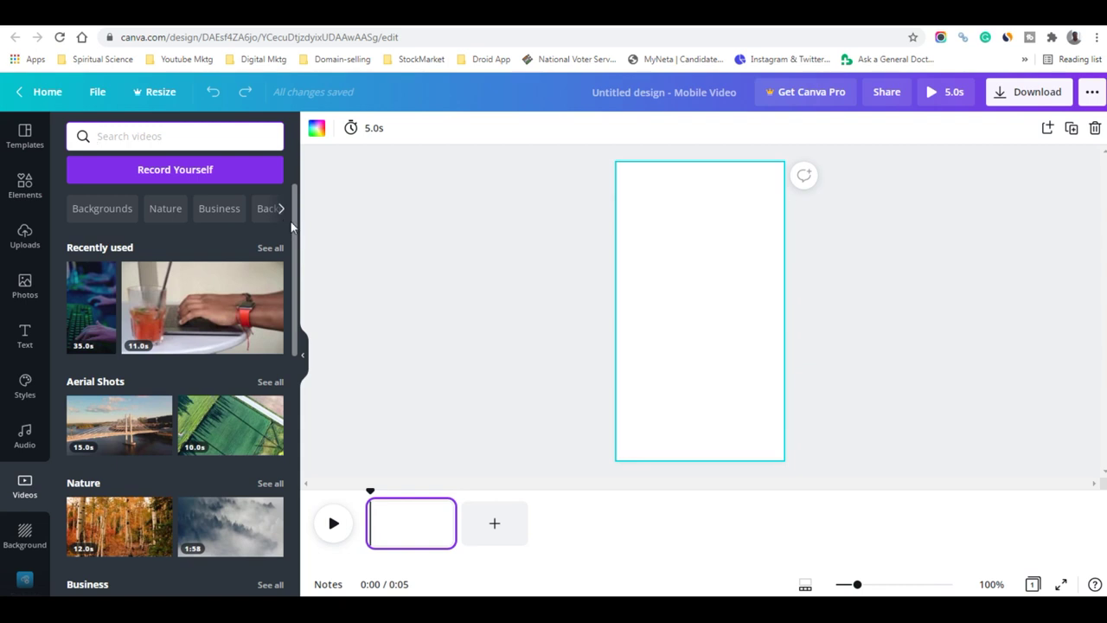
pyautogui.click(83, 311)
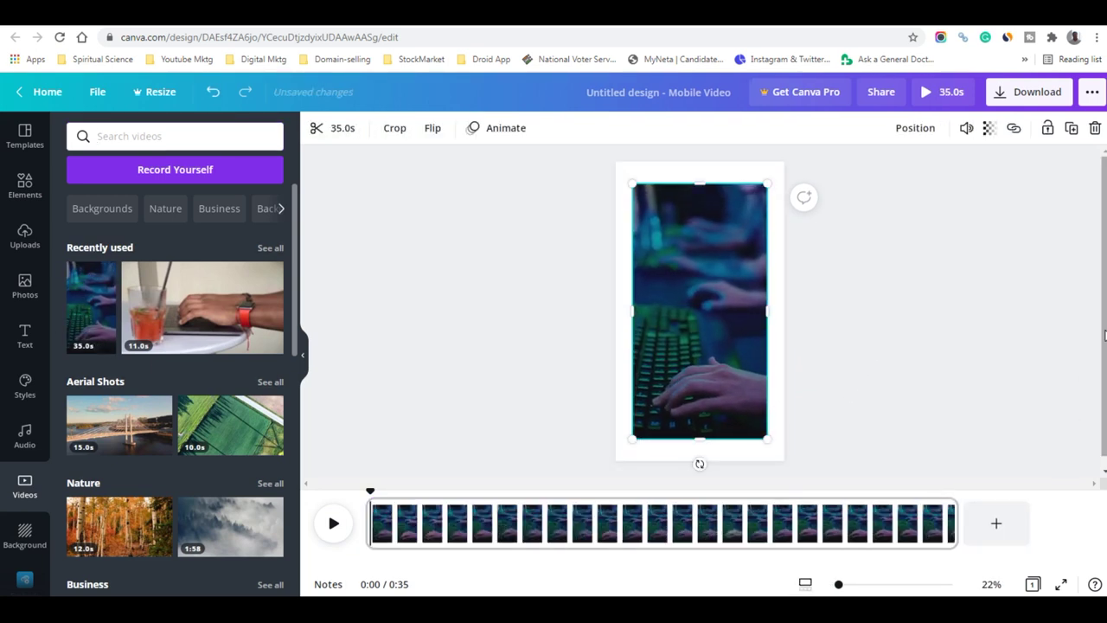
pyautogui.click(698, 451)
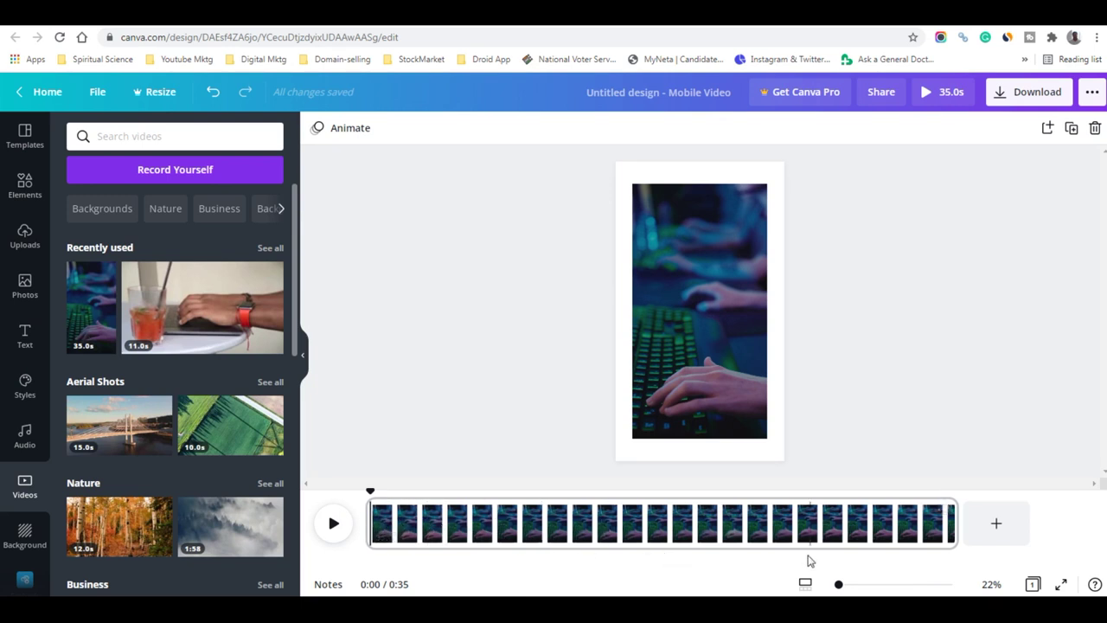
pyautogui.moveTo(944, 516); pyautogui.dragTo(623, 518)
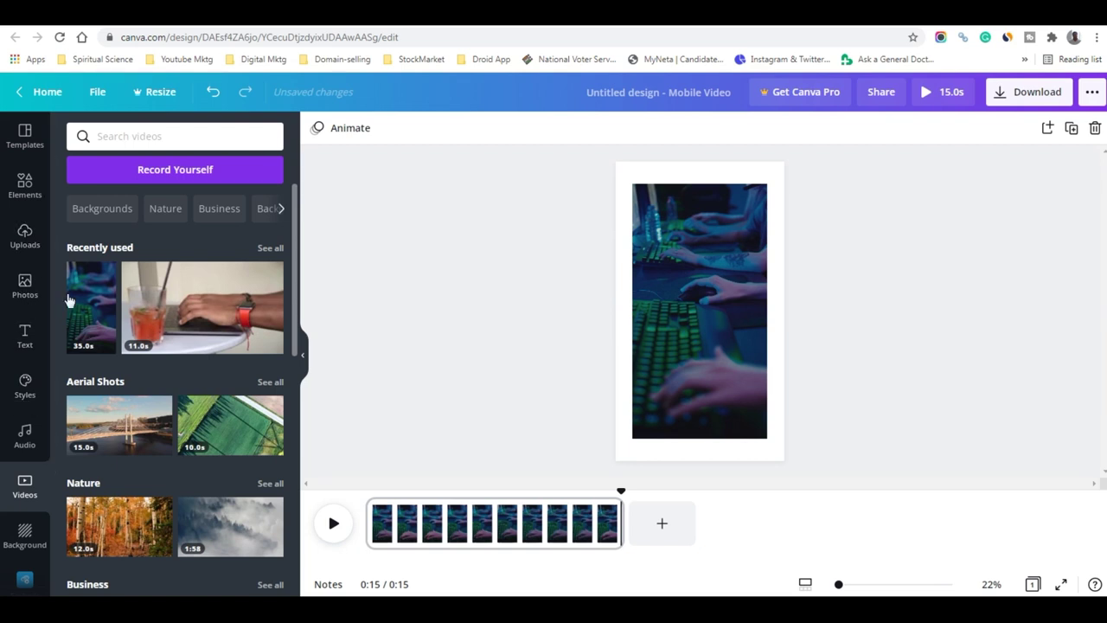
# Step: Browse the audio library and add the piano track "Morning Snowflake" to the design
pyautogui.click(24, 434)
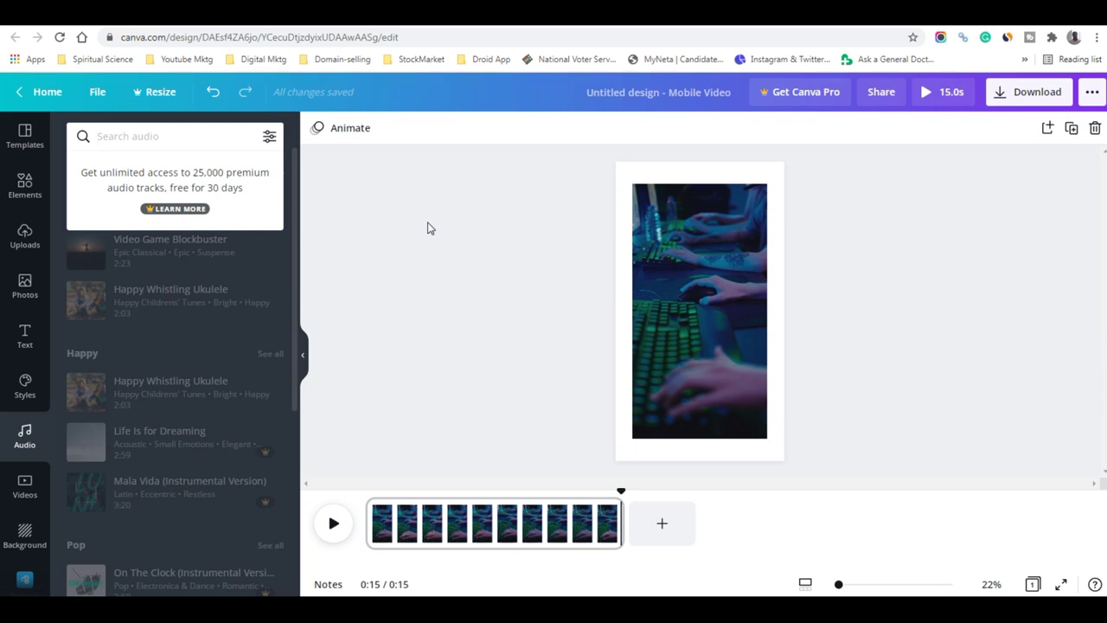
pyautogui.write('music')
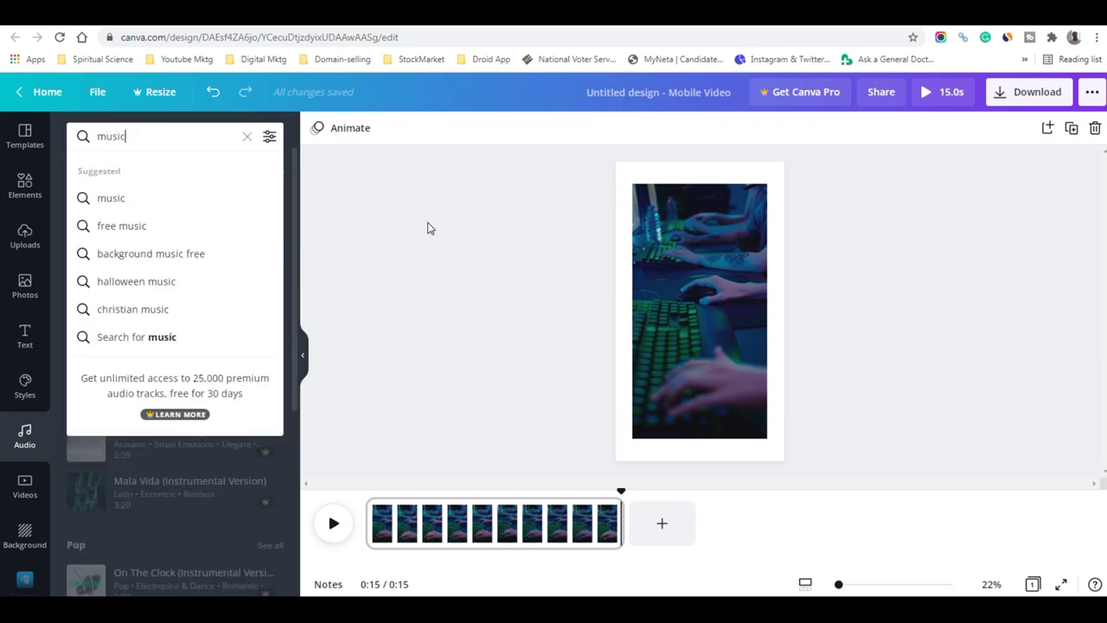
pyautogui.press('Down')
pyautogui.press('Down')
pyautogui.moveTo(296, 354); pyautogui.dragTo(305, 515)
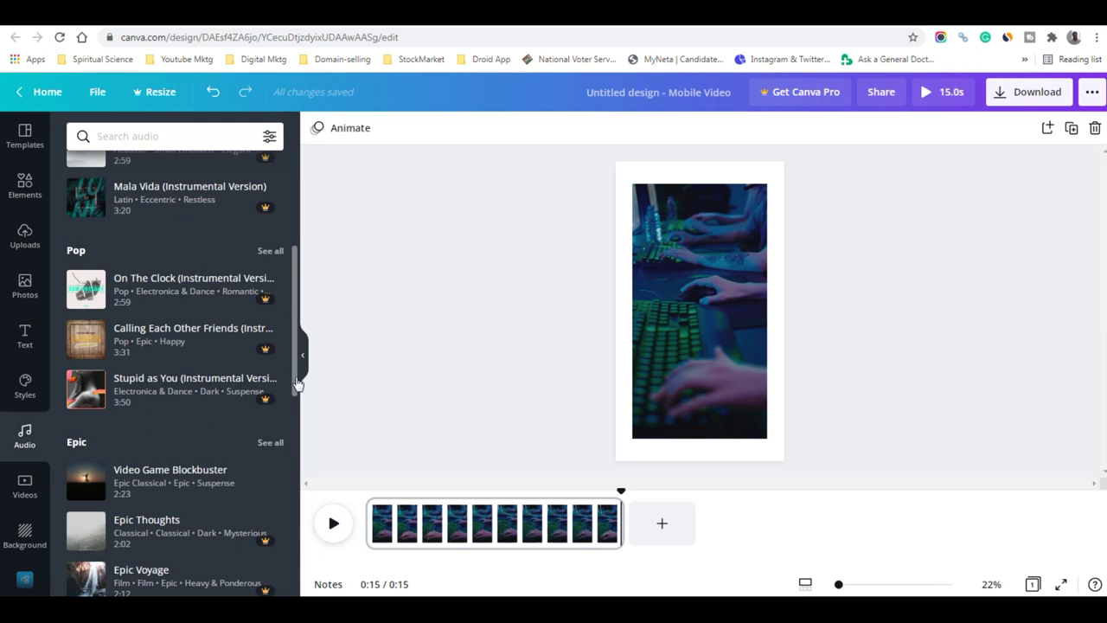
pyautogui.moveTo(294, 374); pyautogui.dragTo(287, 476)
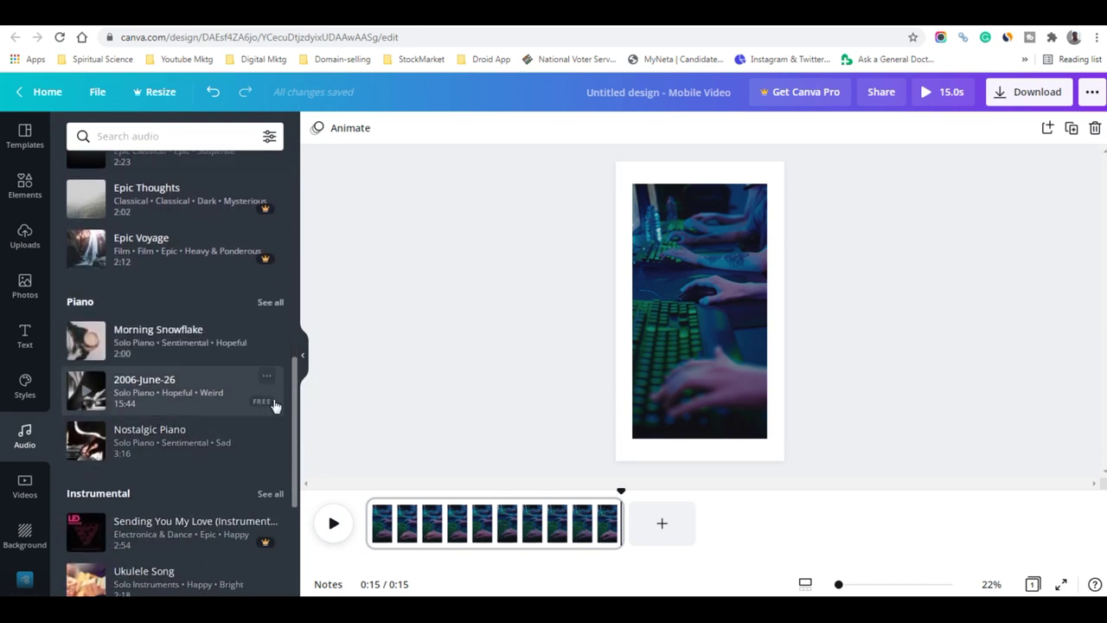
pyautogui.moveTo(297, 419)
pyautogui.mouseDown()
pyautogui.moveTo(304, 403)
pyautogui.moveTo(311, 410)
pyautogui.mouseUp()
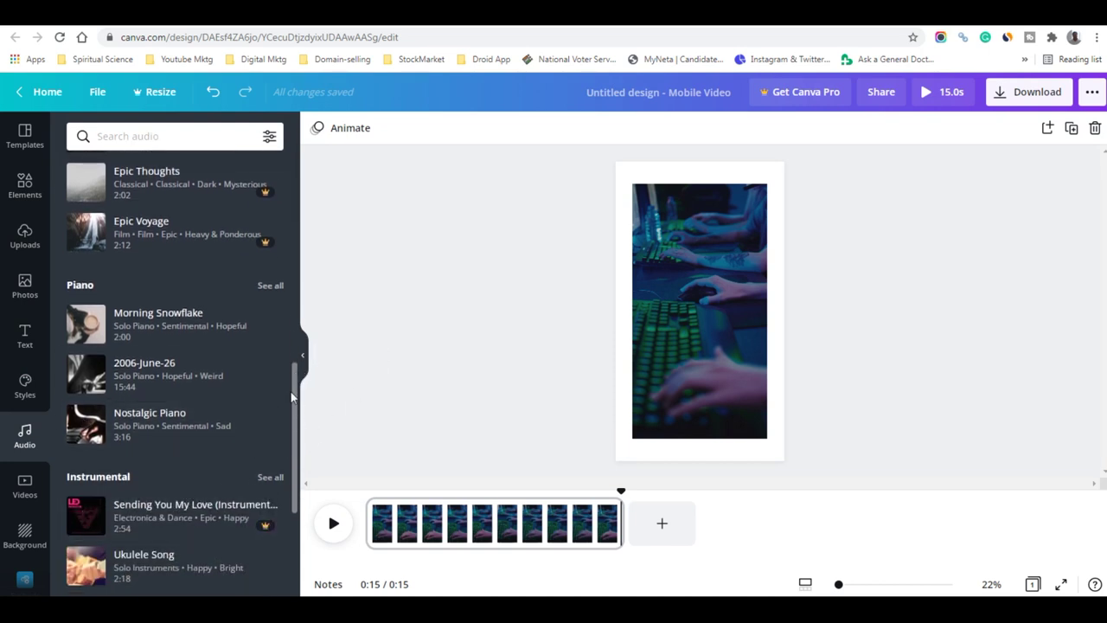
pyautogui.moveTo(292, 398); pyautogui.dragTo(294, 393)
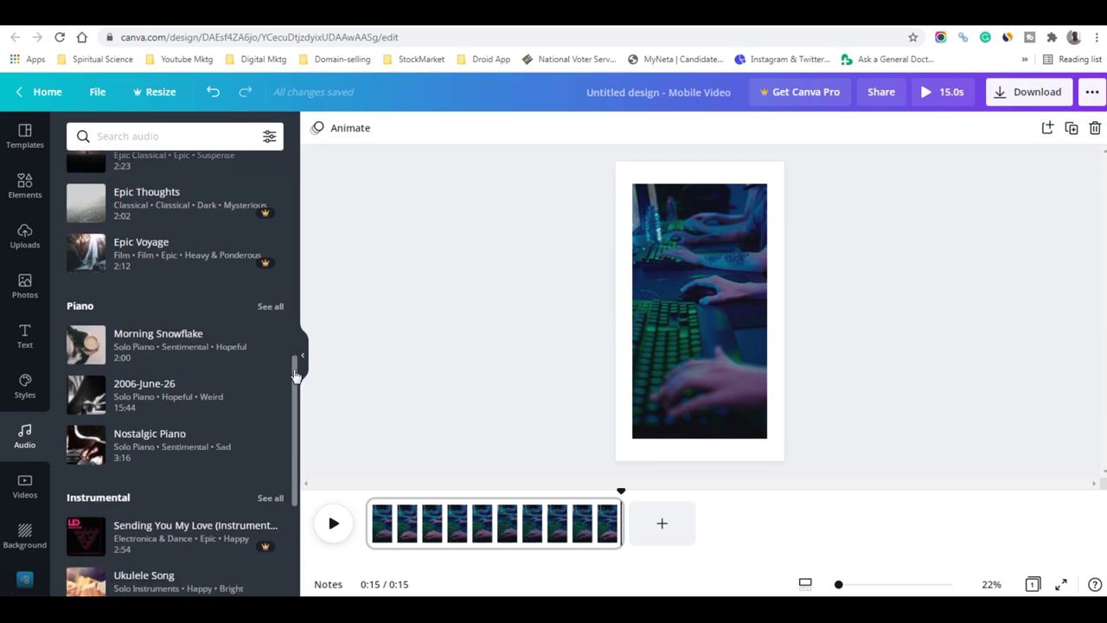
pyautogui.click(188, 348)
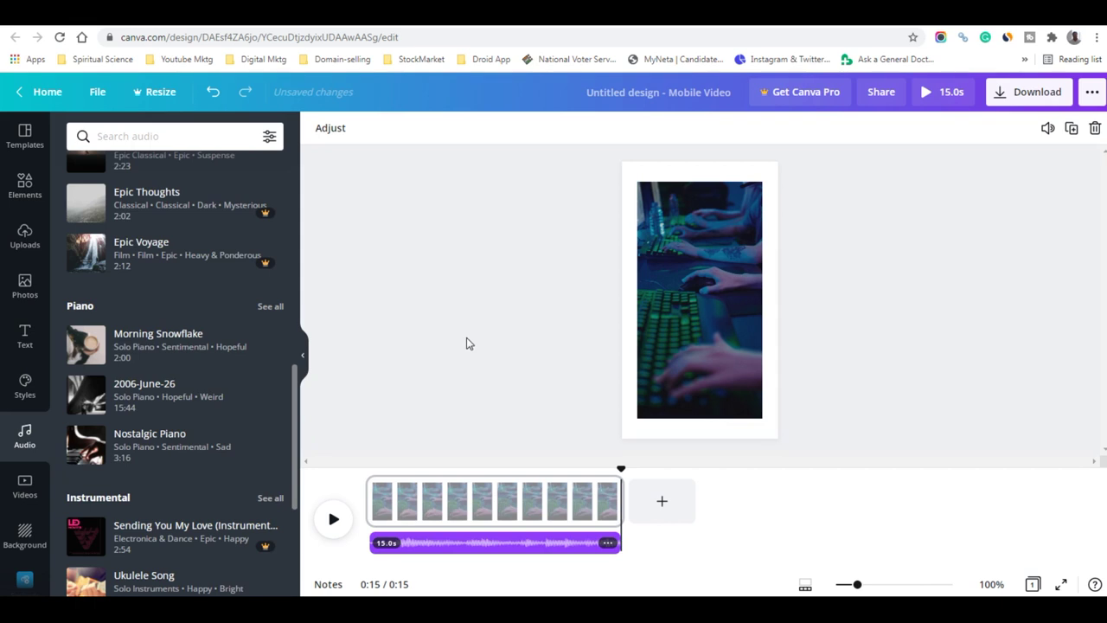
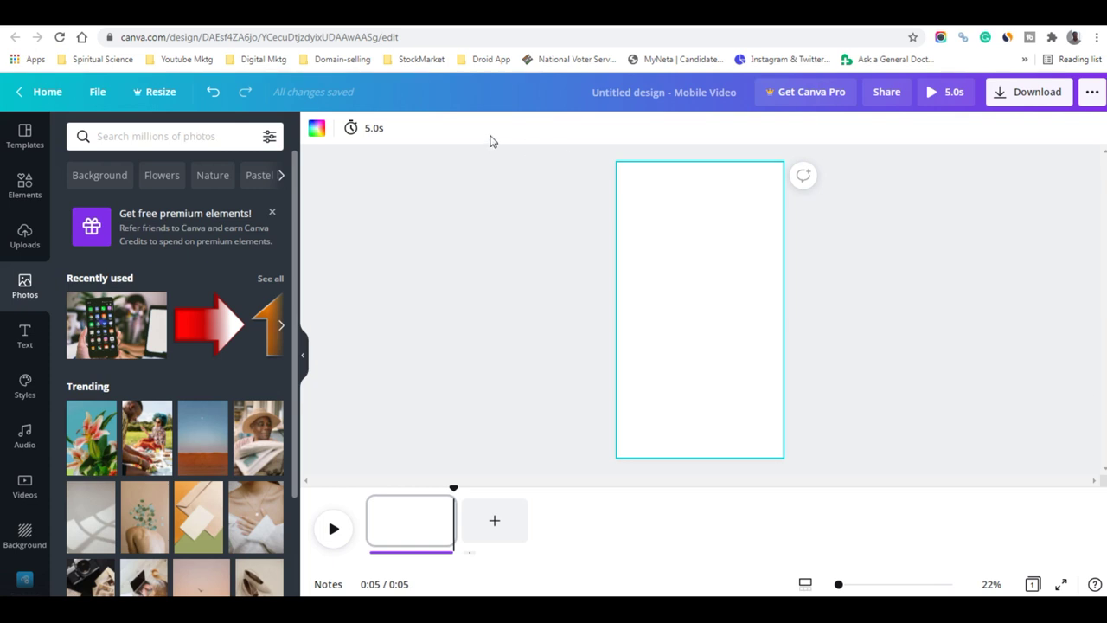
# Step: Search the photo library for "piano" and filter the photos to vertical orientation
pyautogui.click(185, 135)
pyautogui.write('piano')
pyautogui.press('Return')
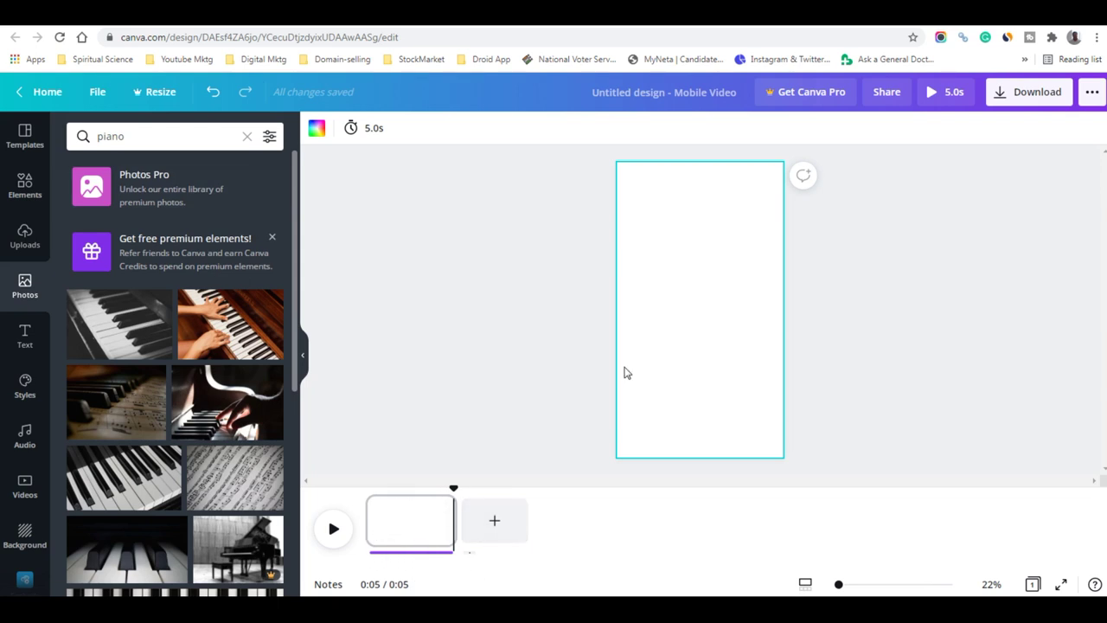
pyautogui.click(270, 139)
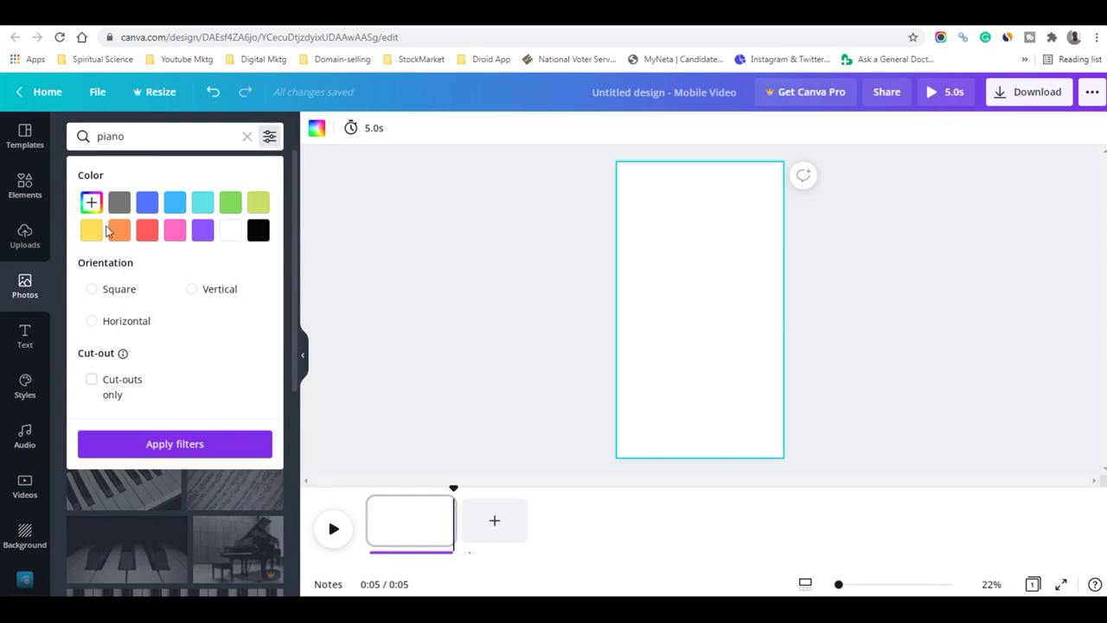
pyautogui.click(192, 289)
pyautogui.click(199, 444)
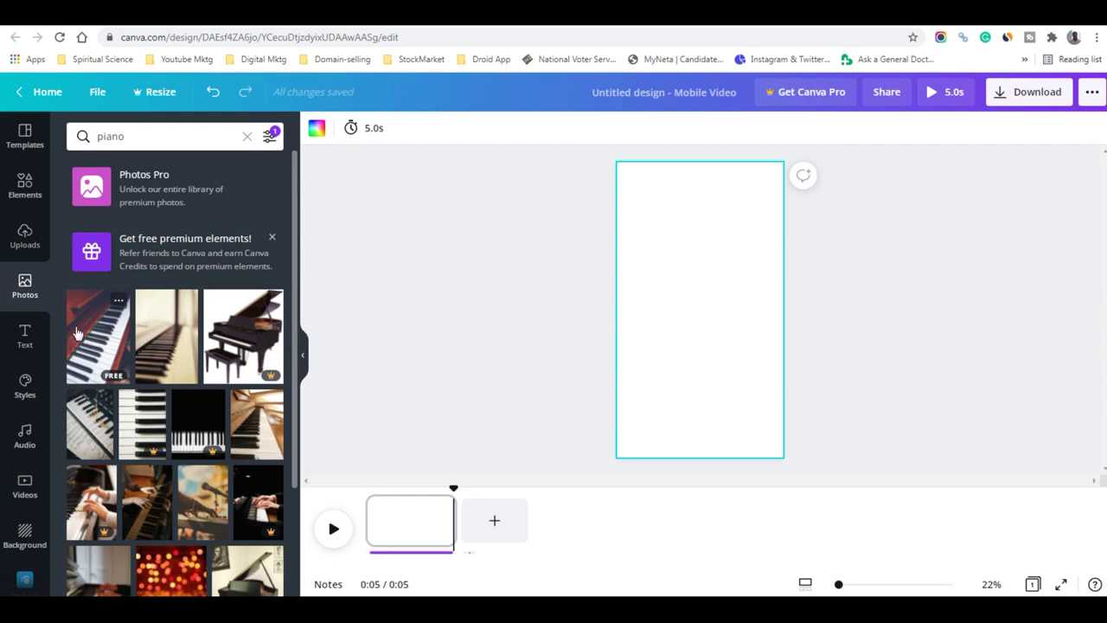
# Step: Fill the blank page with the free photo of the reddish-brown piano's keys and duplicate the page twice
pyautogui.moveTo(76, 333); pyautogui.dragTo(625, 311)
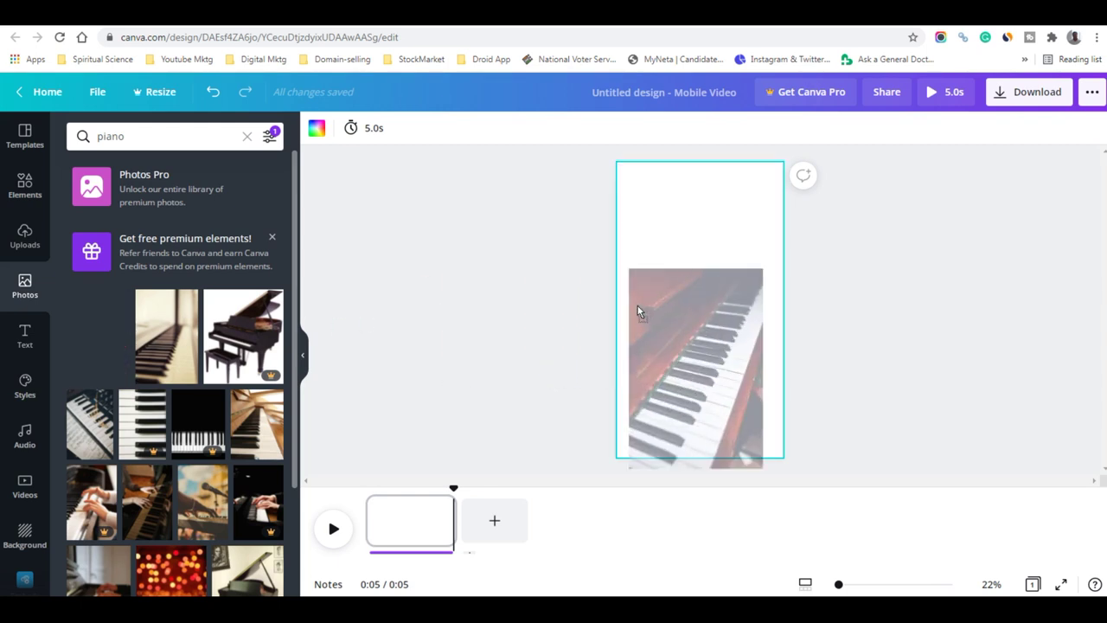
pyautogui.click(497, 309)
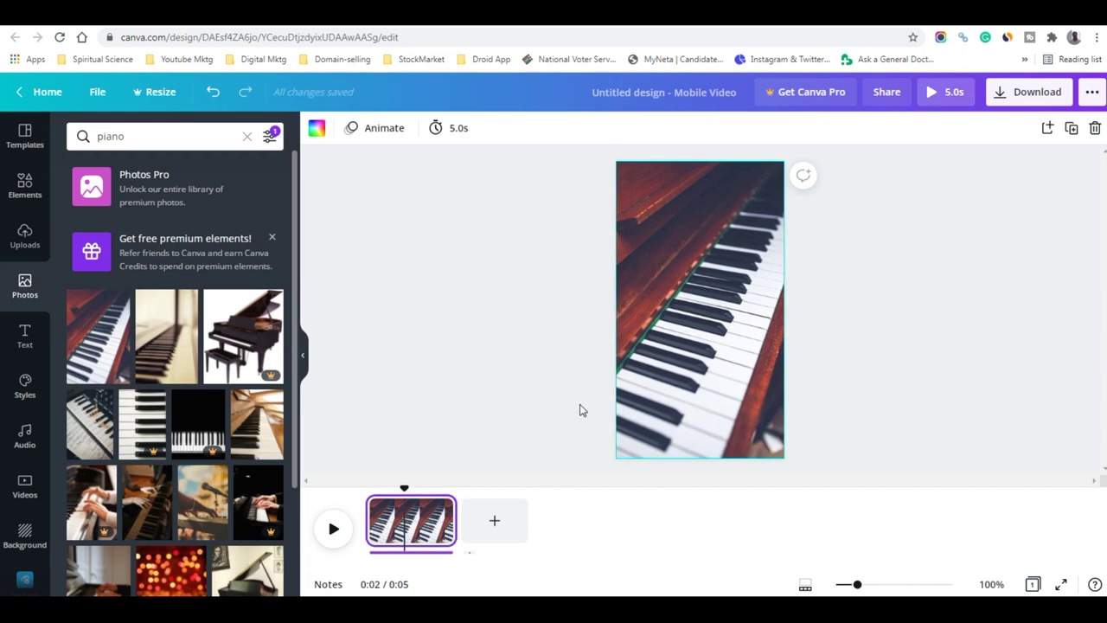
pyautogui.hotkey('ctrl', 'd')
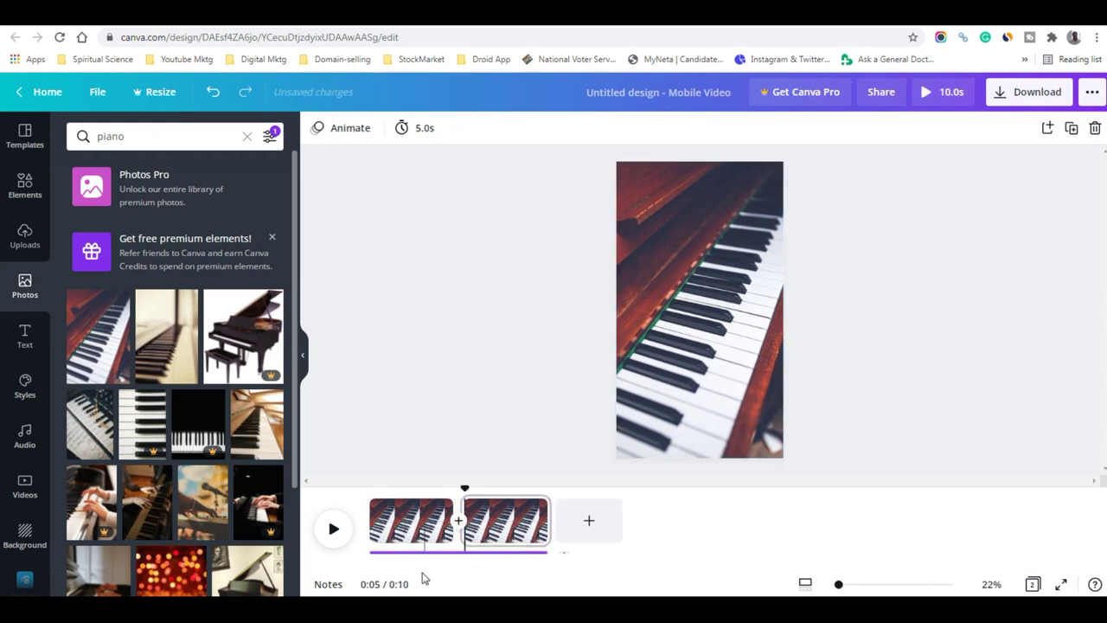
pyautogui.hotkey('ctrl', 'd')
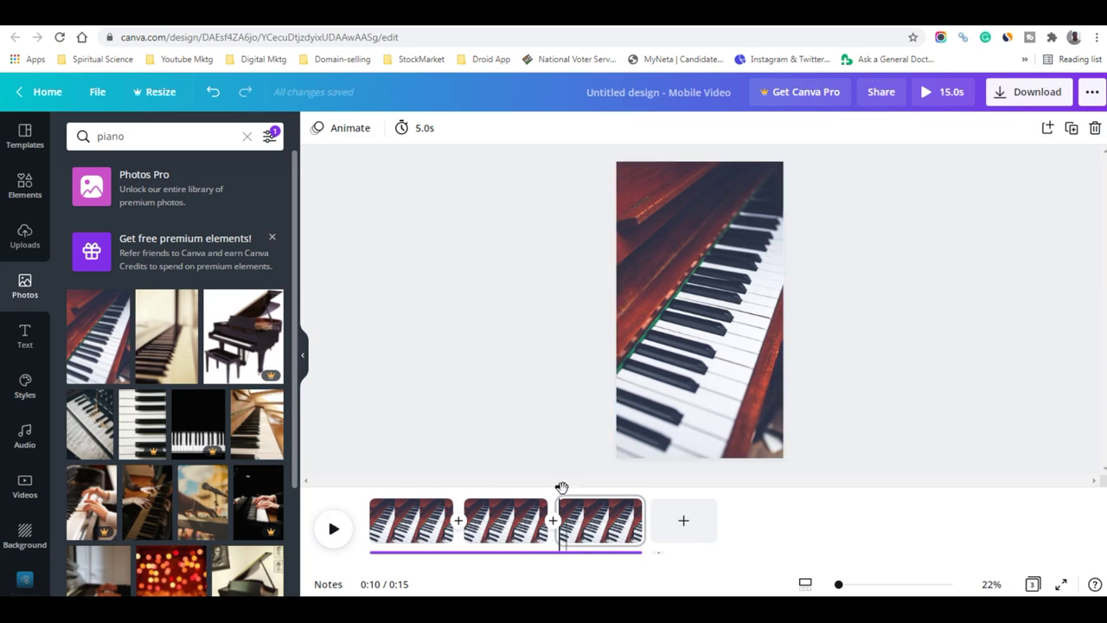
# Step: Play the piano video from the beginning and pause the playback
pyautogui.moveTo(559, 486); pyautogui.dragTo(372, 489)
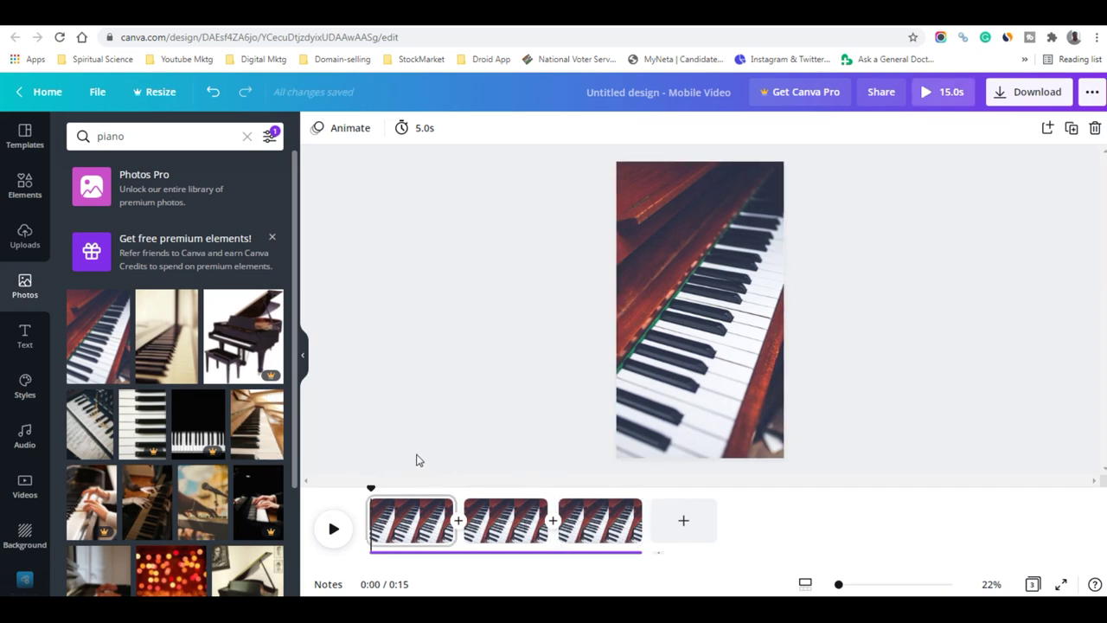
pyautogui.click(337, 527)
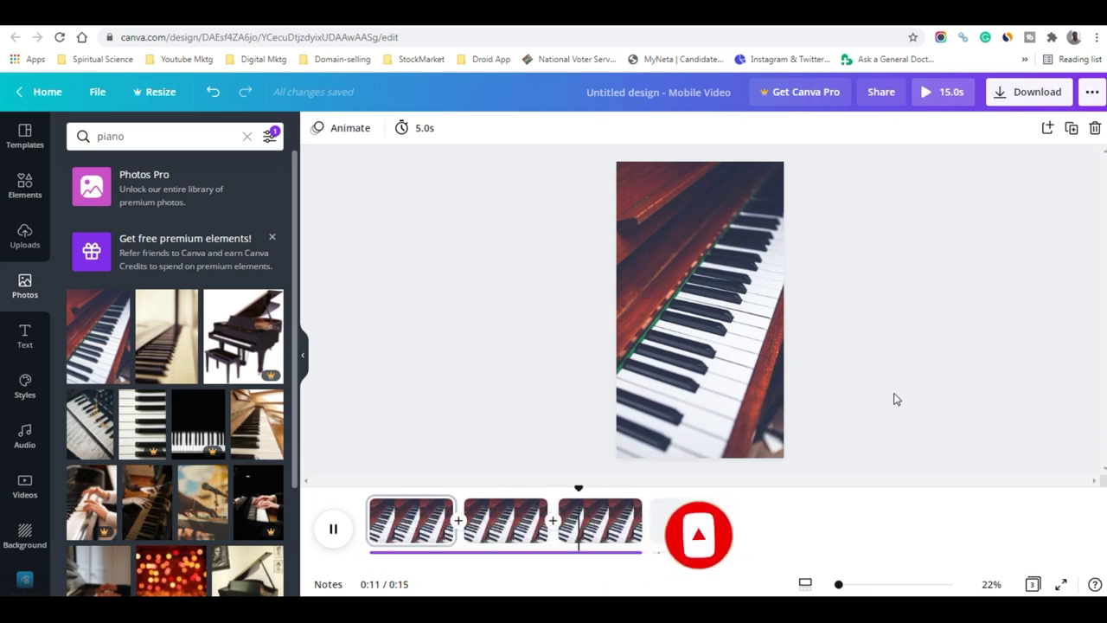
pyautogui.click(336, 530)
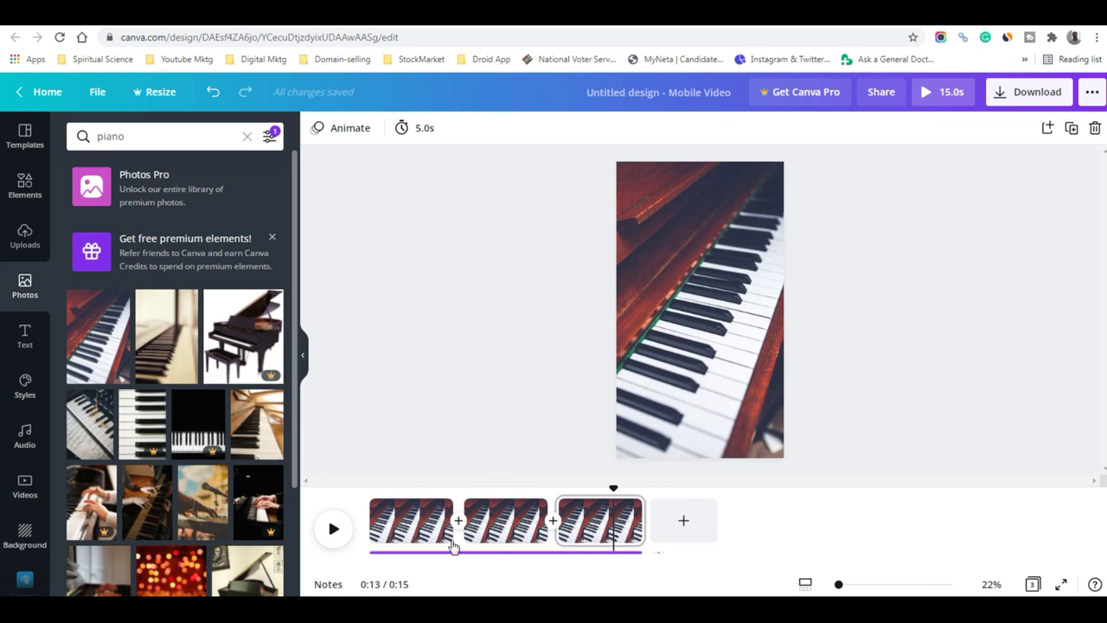
# Step: Download all three pages of the design as an MP4 video
pyautogui.click(1056, 93)
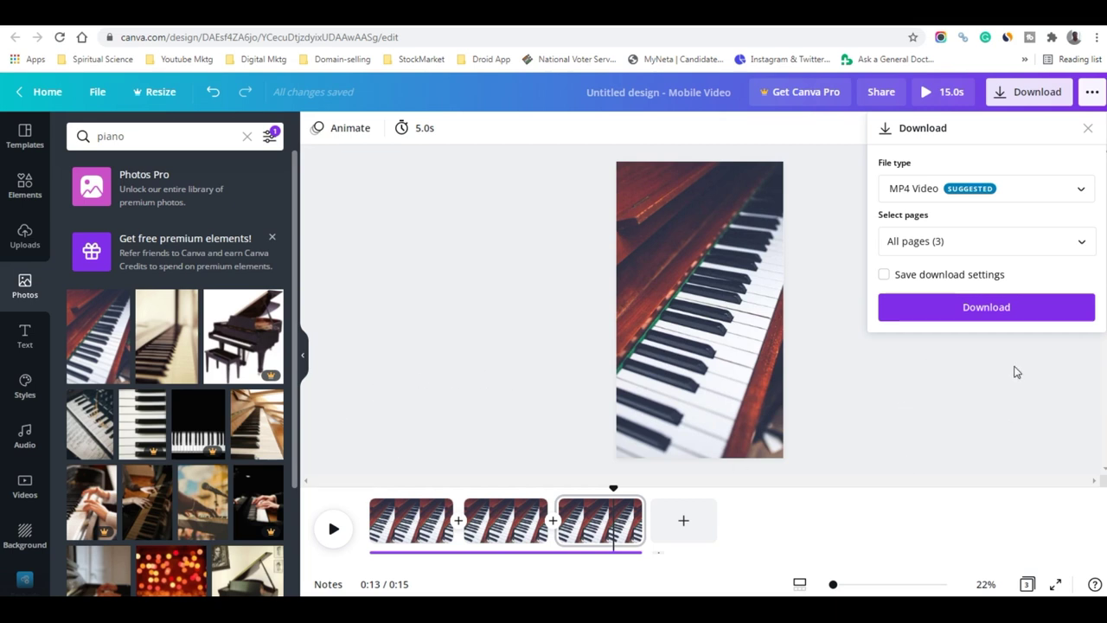
pyautogui.click(994, 311)
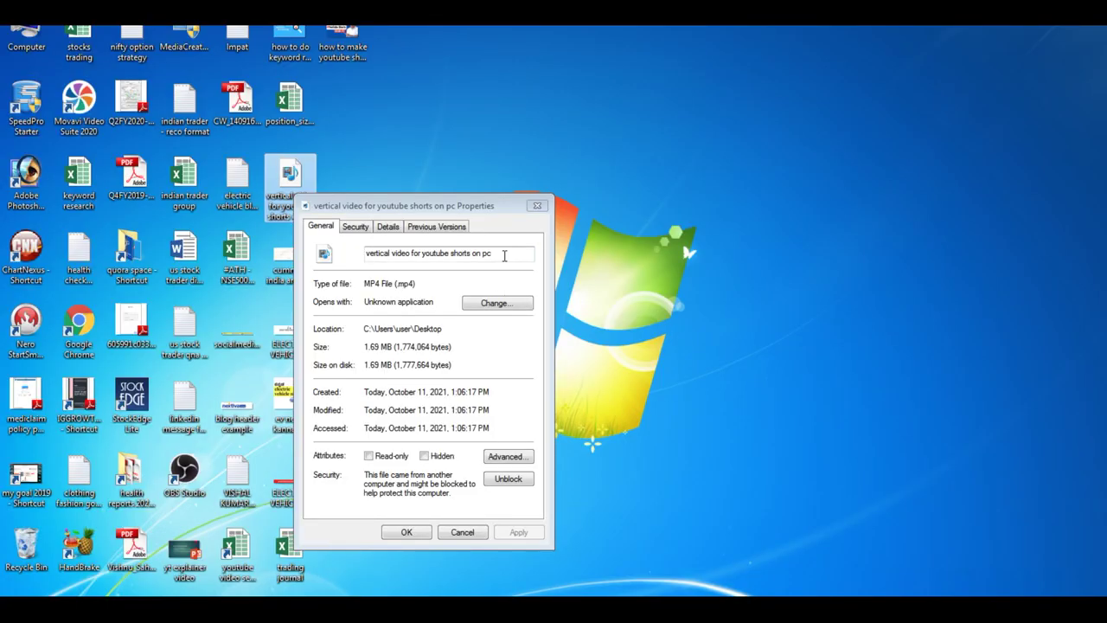
# Step: Check the name and file type in the properties of the "vertical video for youtube shorts on pc" file and close them
pyautogui.moveTo(505, 254); pyautogui.dragTo(364, 255)
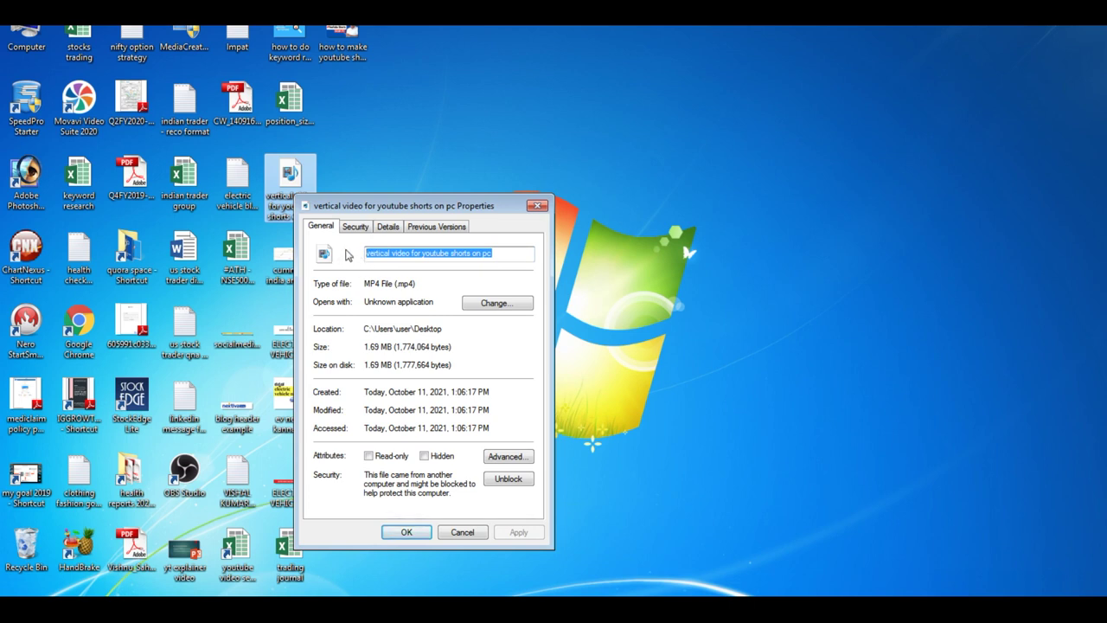
pyautogui.click(496, 283)
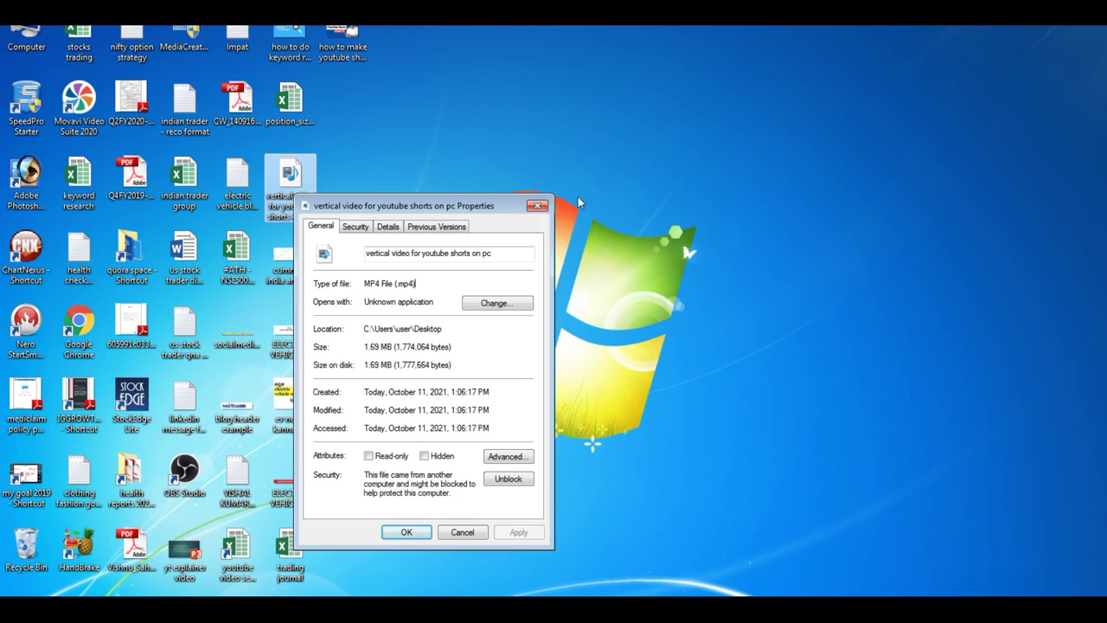
pyautogui.click(534, 207)
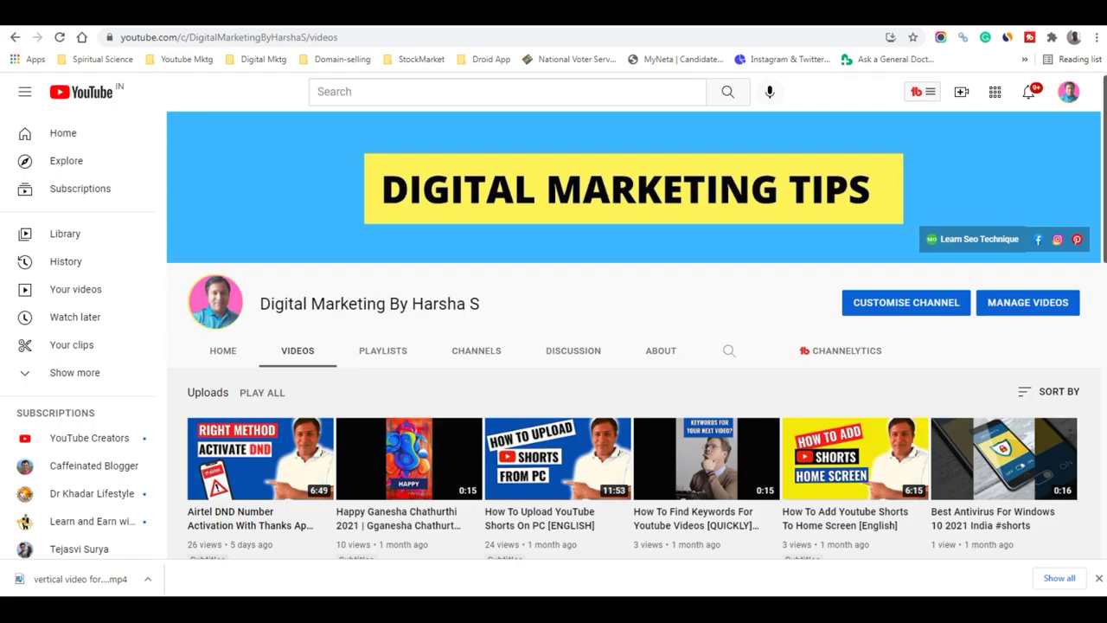